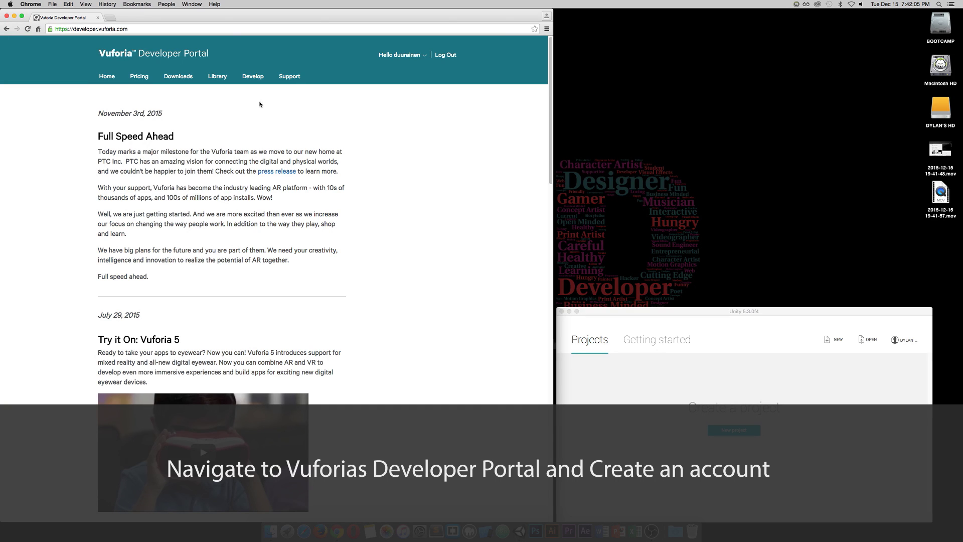
- Download the Vuforia 5 Unity SDK package (vuforia-unity-5-0-6.unitypackage) to the Desktop
click(179, 76)
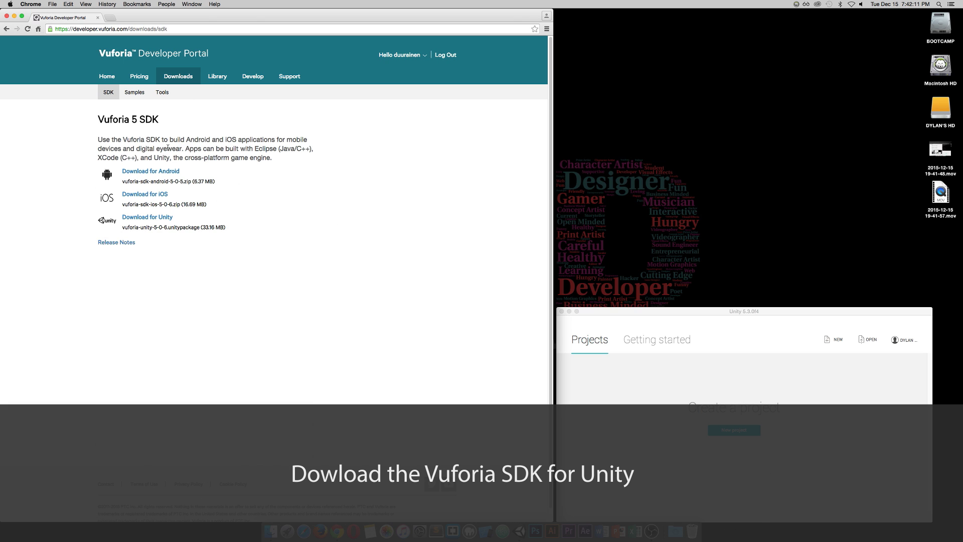
click(149, 220)
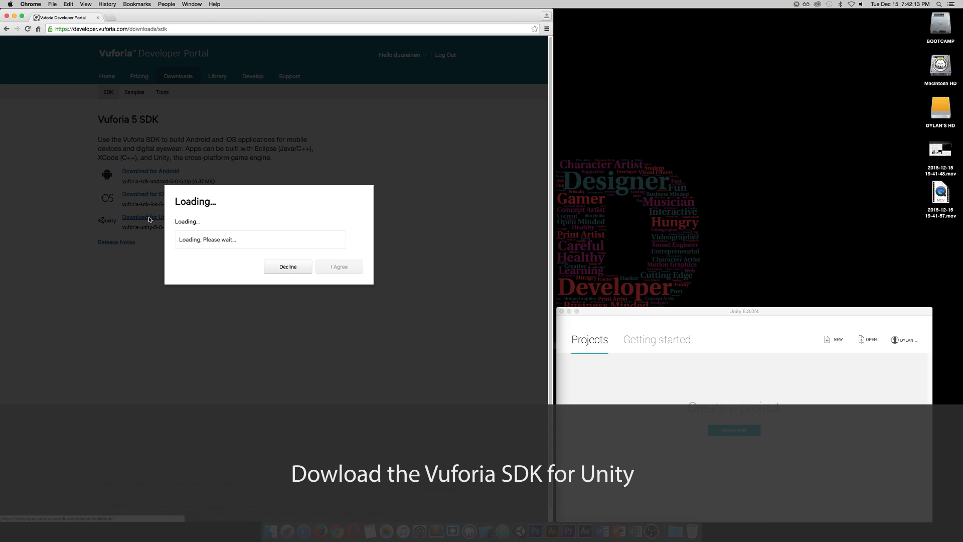
click(337, 332)
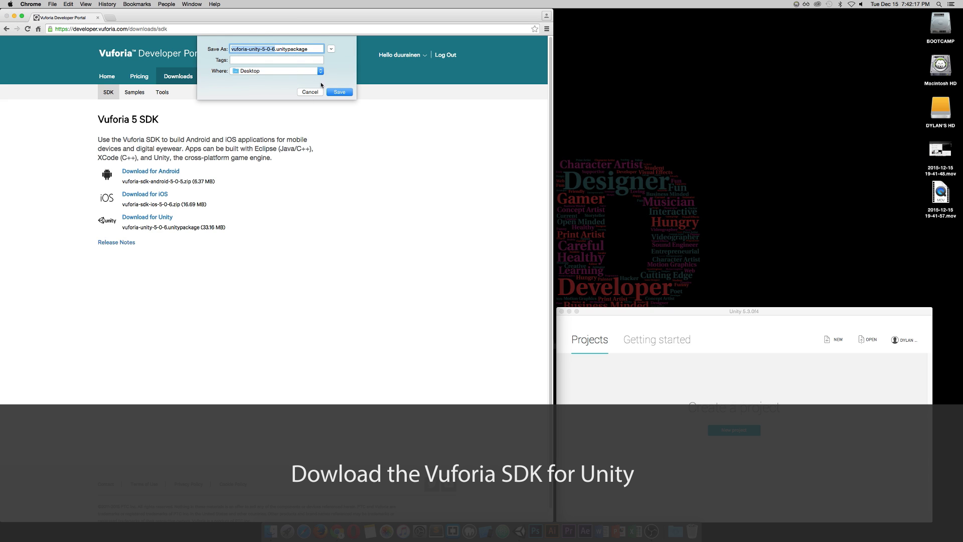
click(335, 92)
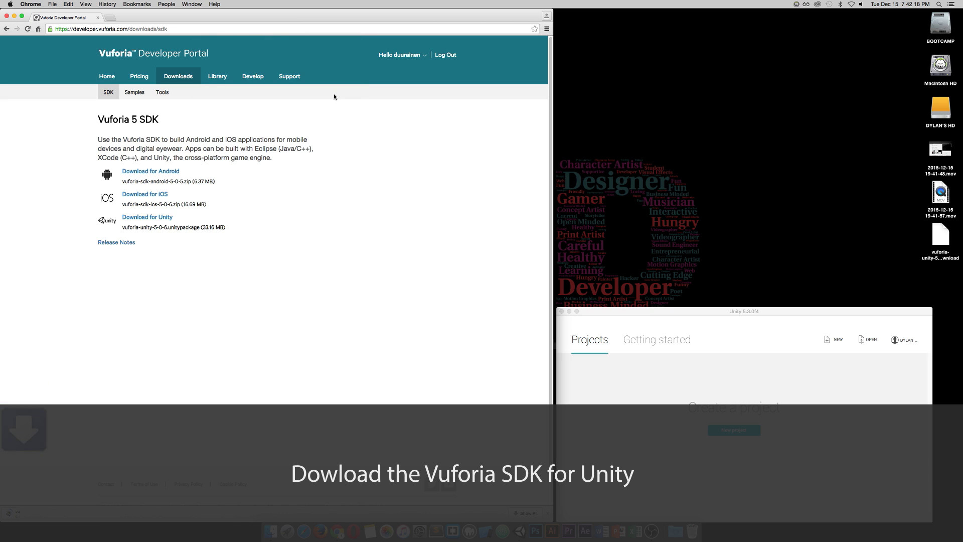
click(219, 77)
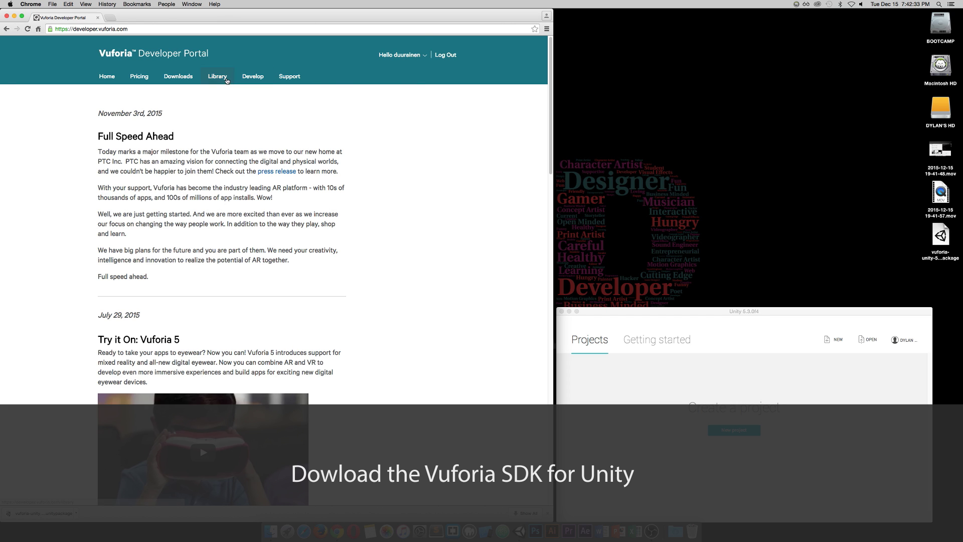
- Begin adding a new license key in the Vuforia License Manager
click(243, 80)
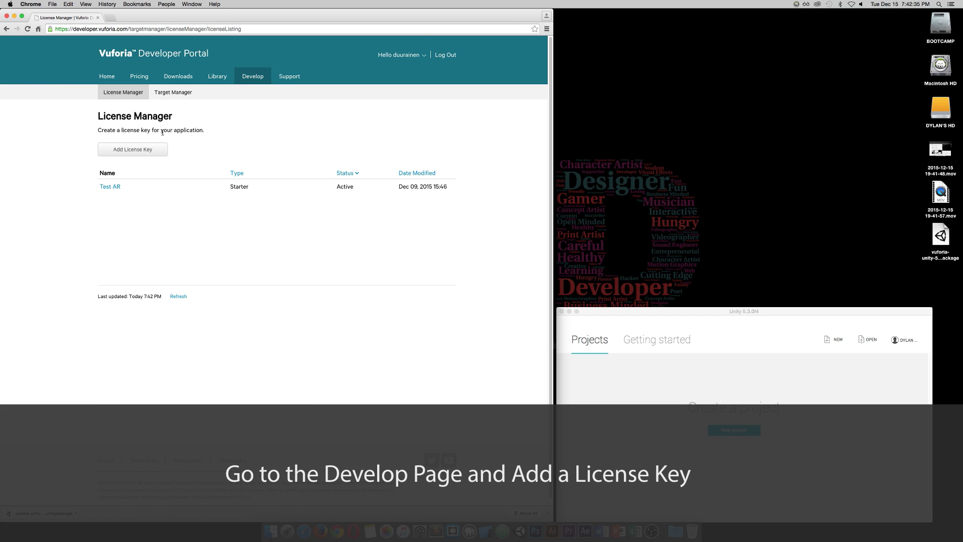
click(139, 151)
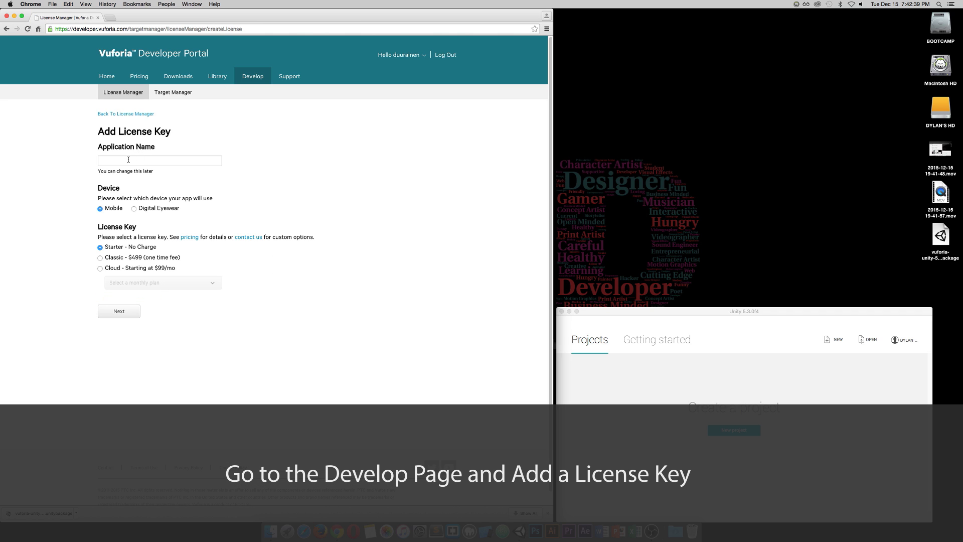
click(129, 160)
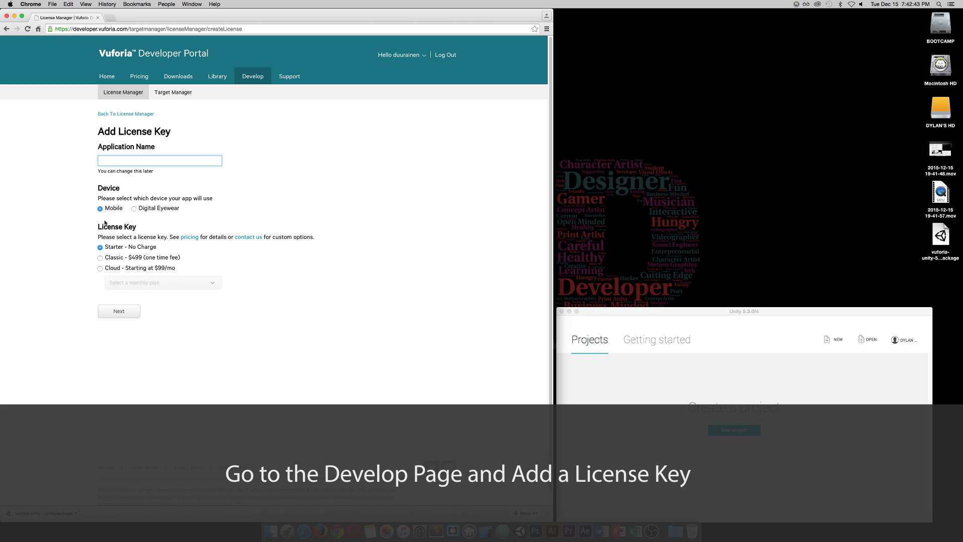
click(123, 315)
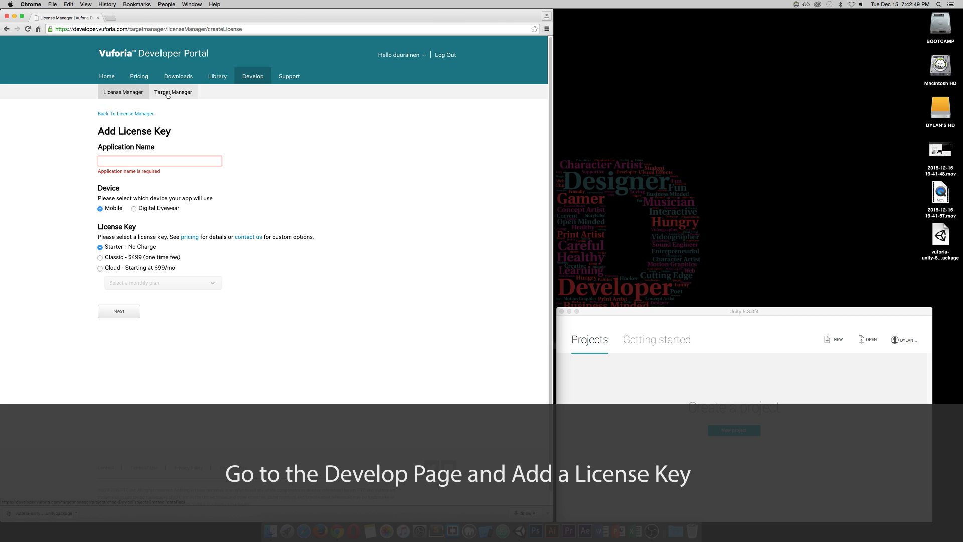
- View the existing Test AR license key, then show the Target Manager's databases
click(143, 114)
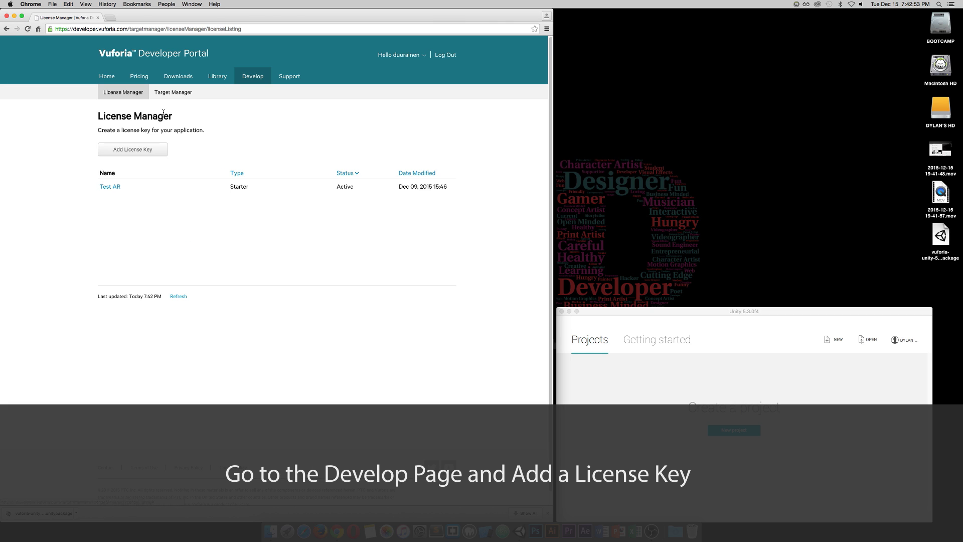
click(110, 187)
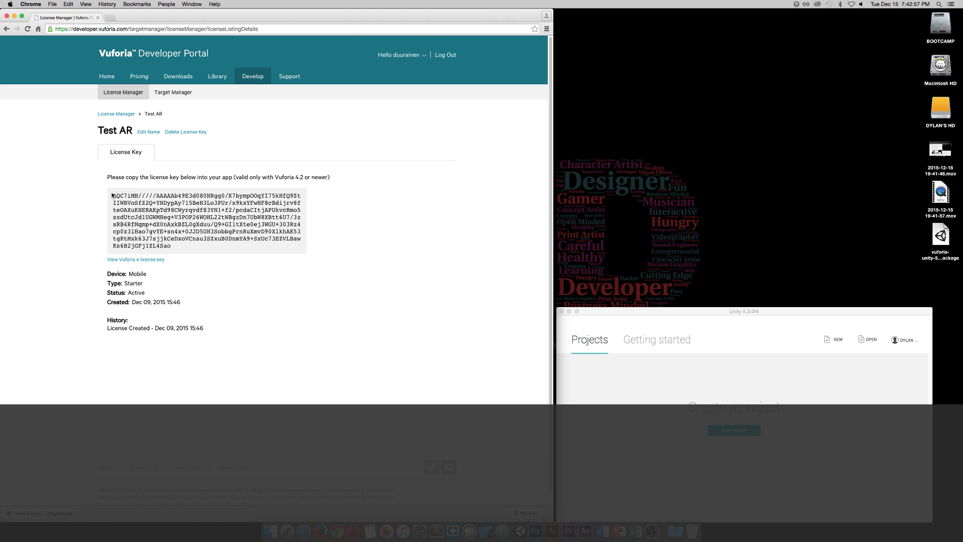
click(166, 93)
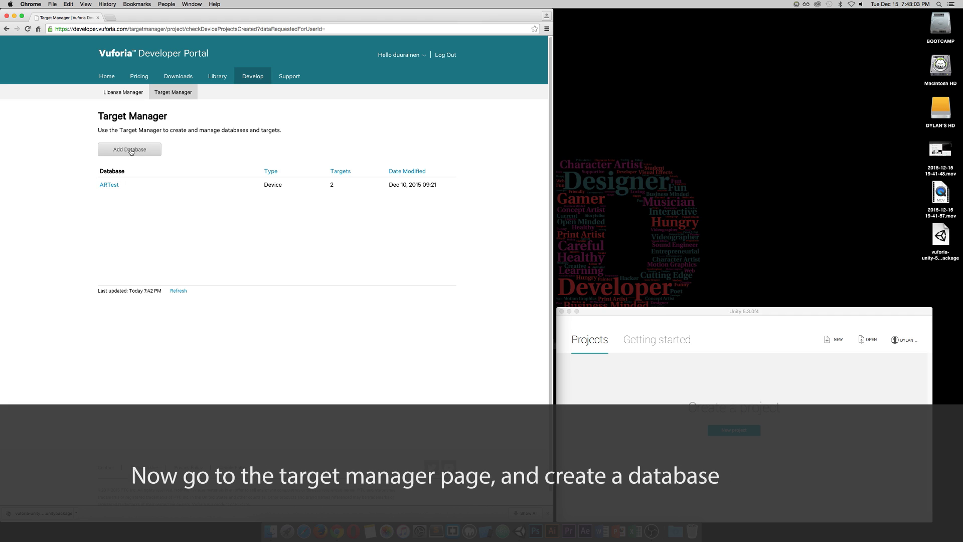
- Download the full ARTest dataset for the Unity Editor as ARTest.unitypackage to the Desktop
click(114, 187)
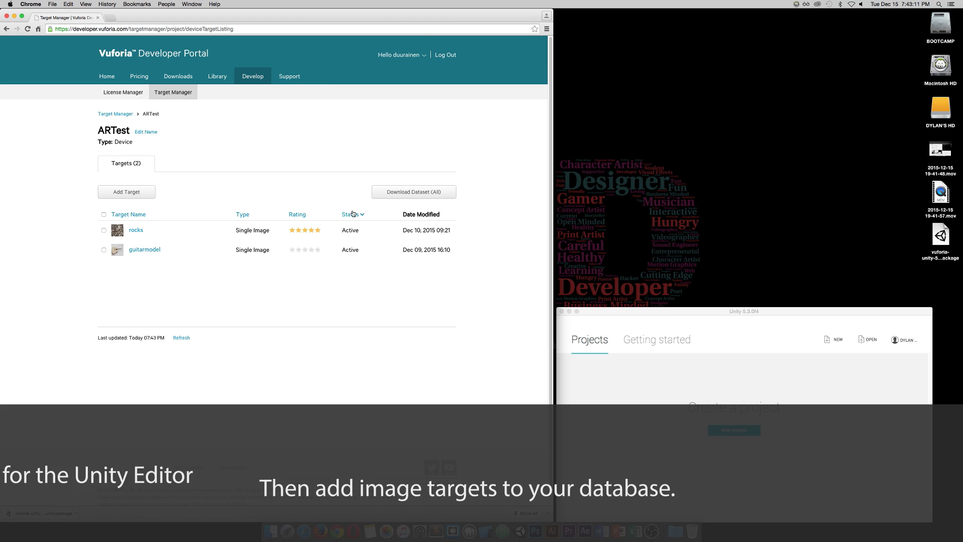
click(394, 193)
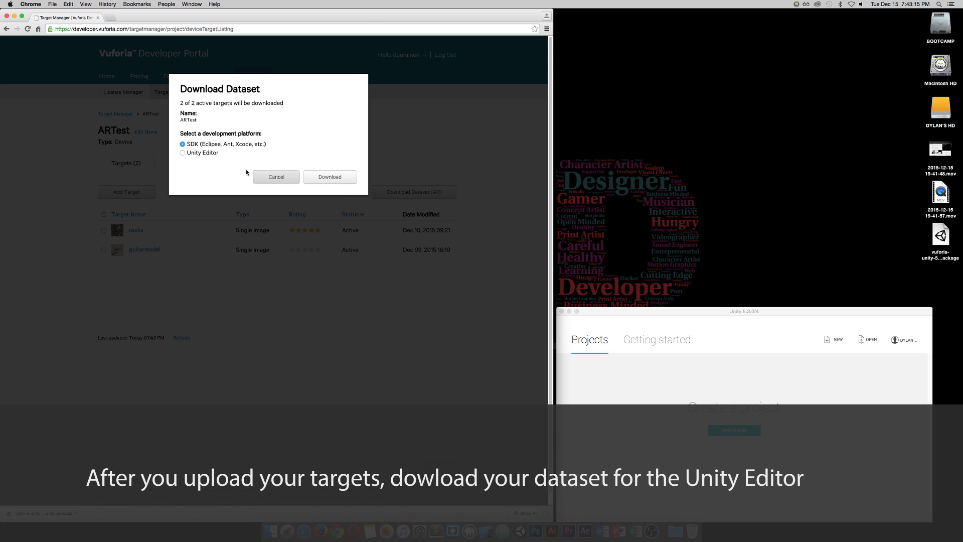
click(205, 153)
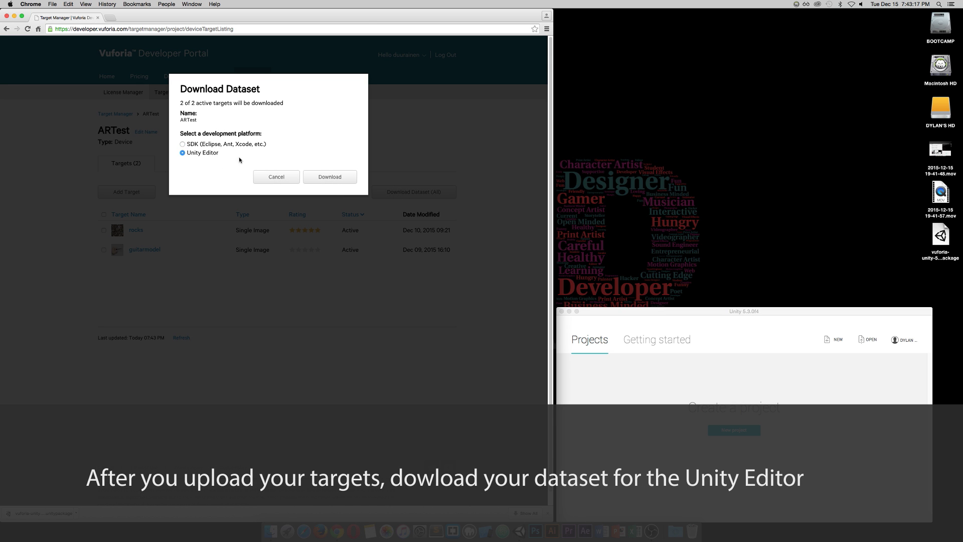
click(325, 177)
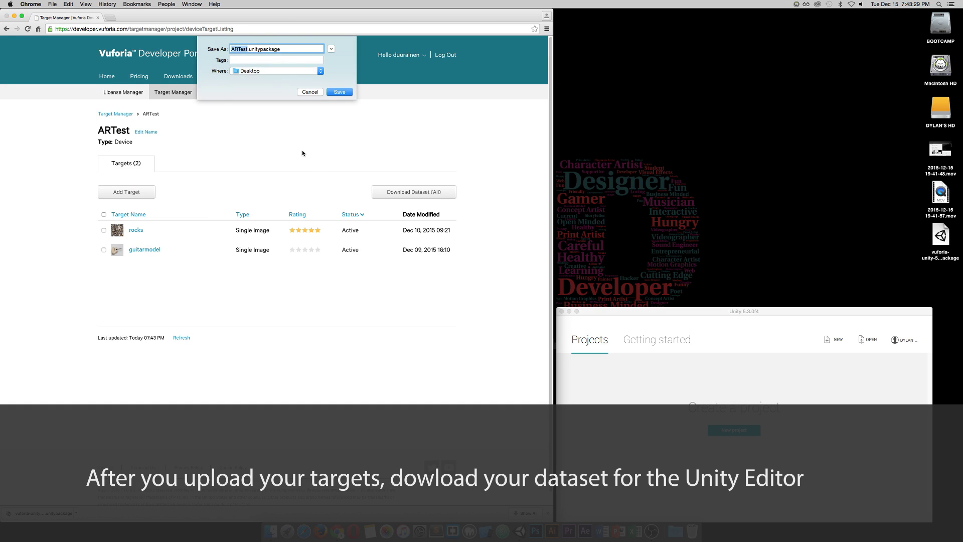
click(337, 92)
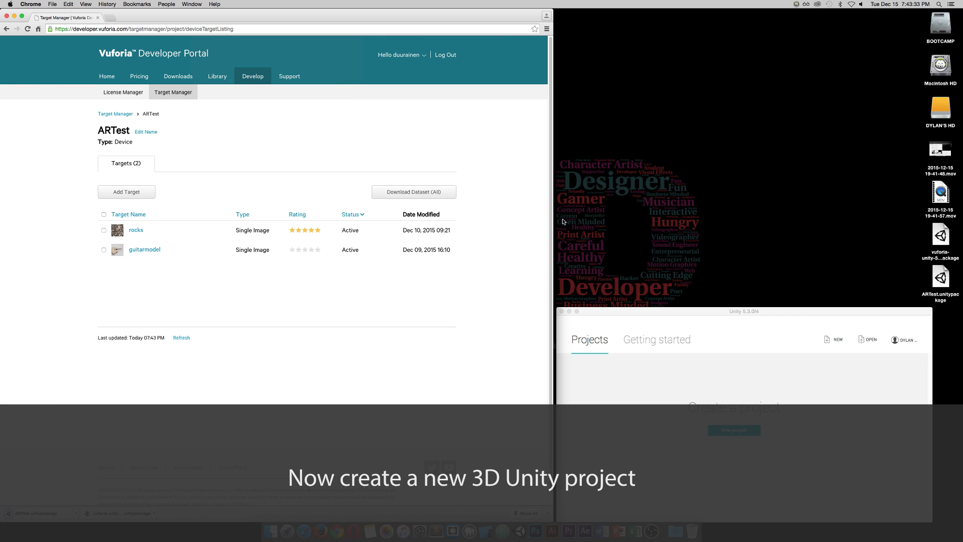
- Start a new 3D project named ARProject in the Desktop location
drag(606, 314, 378, 153)
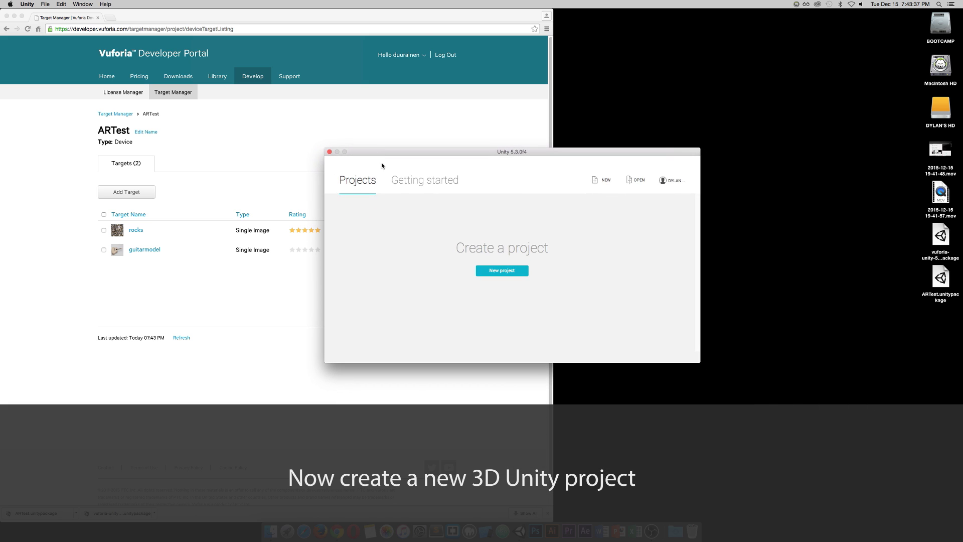
click(496, 271)
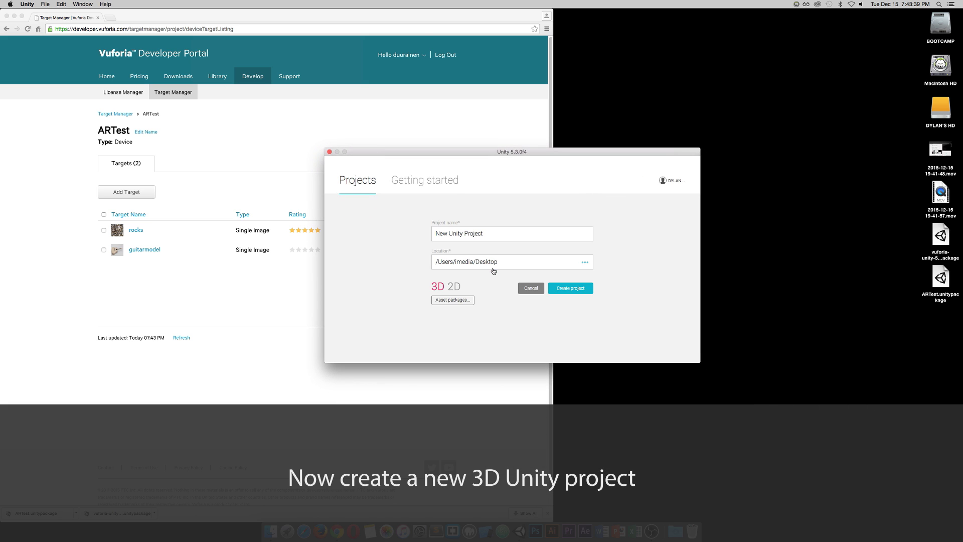
drag(490, 232, 396, 232)
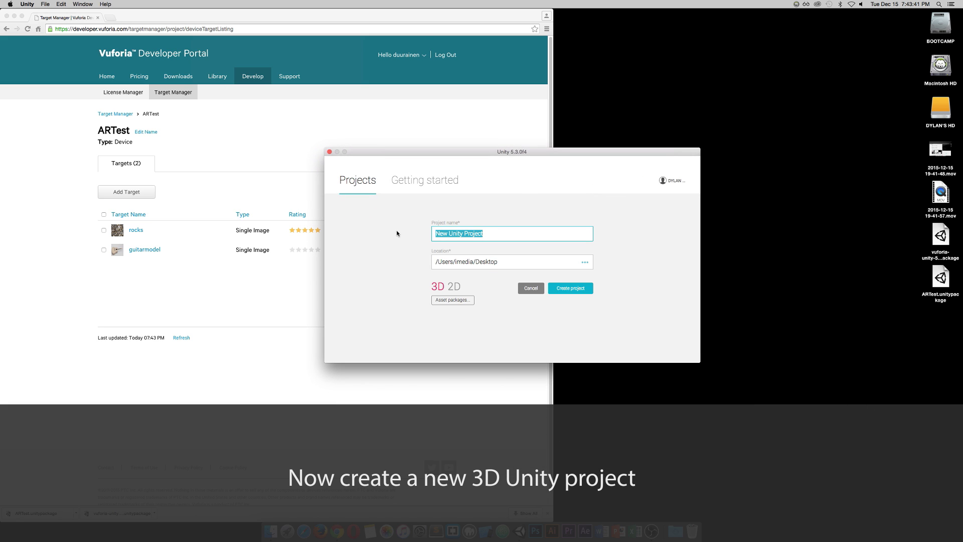
text(ARProject)
- Create ARProject, import the vuforia-unity SDK package, and accept the API update
click(564, 291)
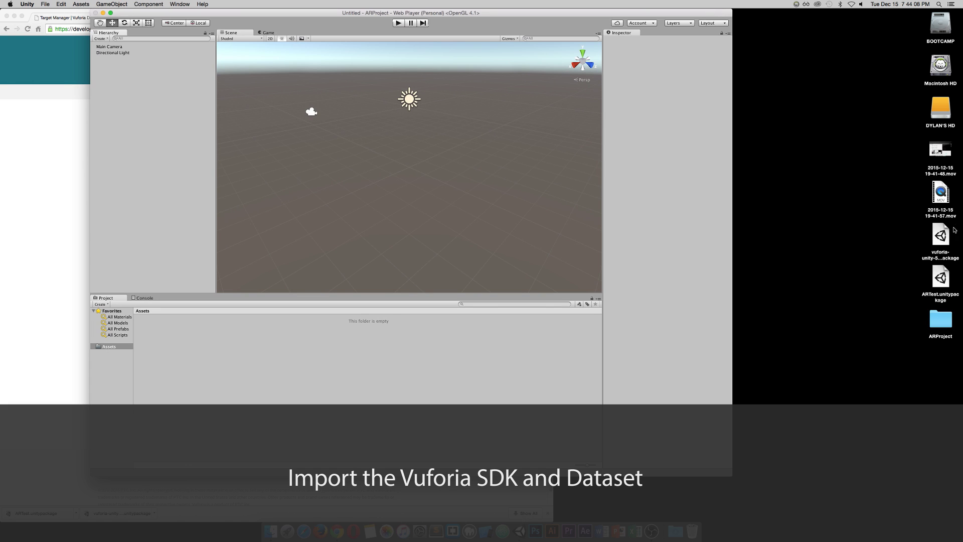
double_click(939, 238)
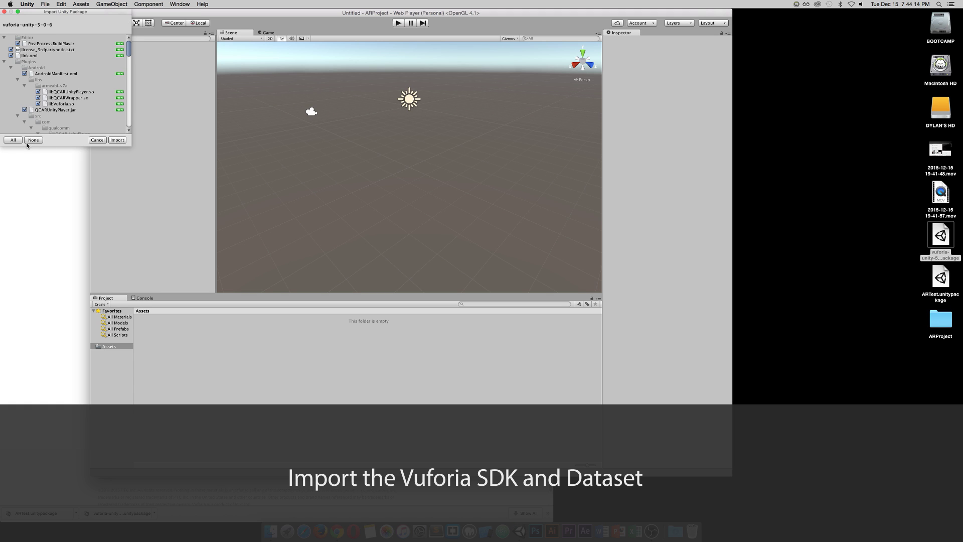
click(122, 142)
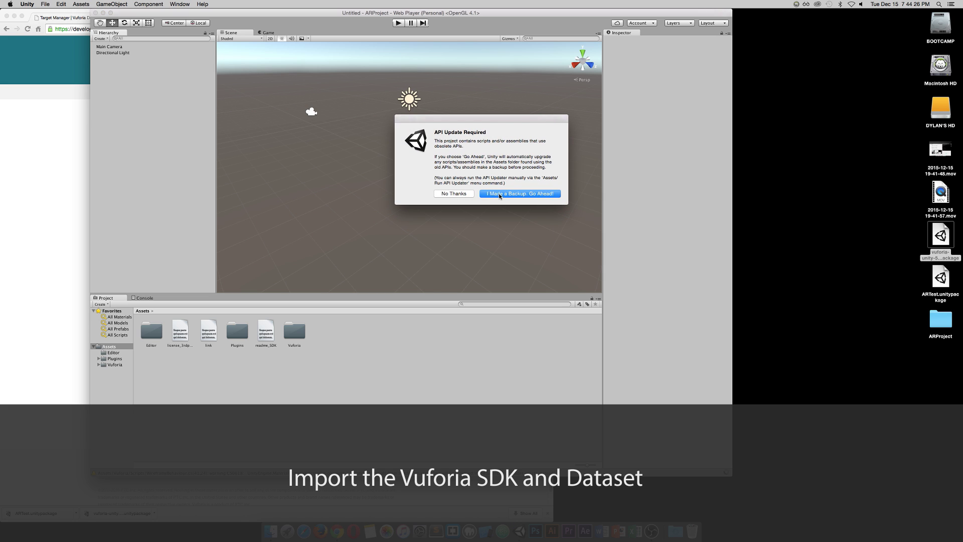
click(500, 194)
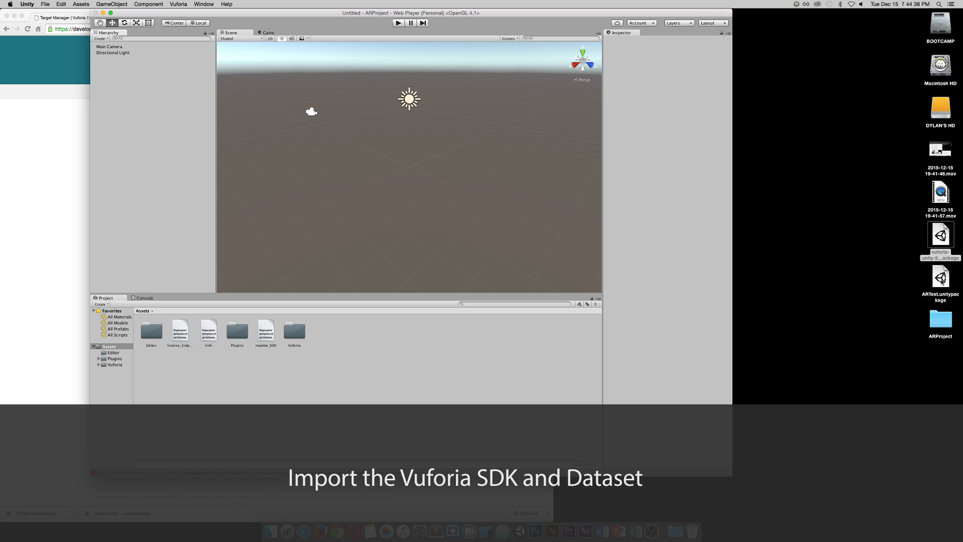
- Import the ARTest.unitypackage dataset into the project's Assets
double_click(941, 281)
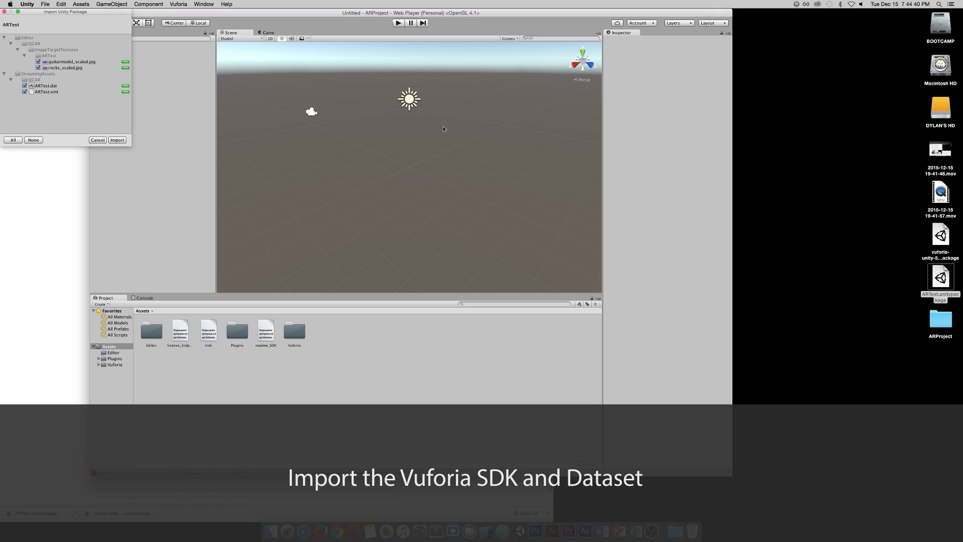
click(117, 140)
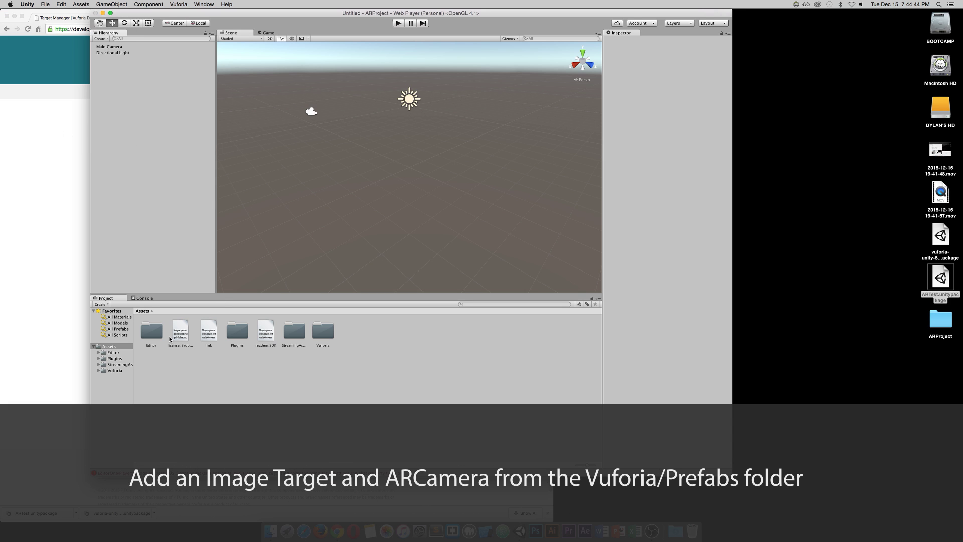
- Clear the Console errors and return to the Assets view
click(277, 391)
click(145, 297)
click(99, 304)
click(107, 299)
- Place the ImageTarget and ARCamera prefabs from Assets/Vuforia/Prefabs into the scene
double_click(323, 331)
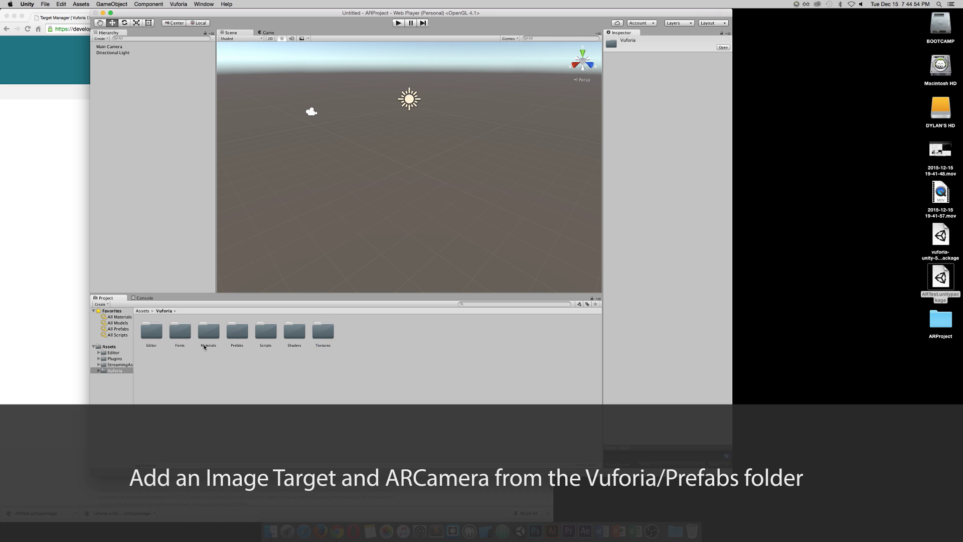
double_click(231, 336)
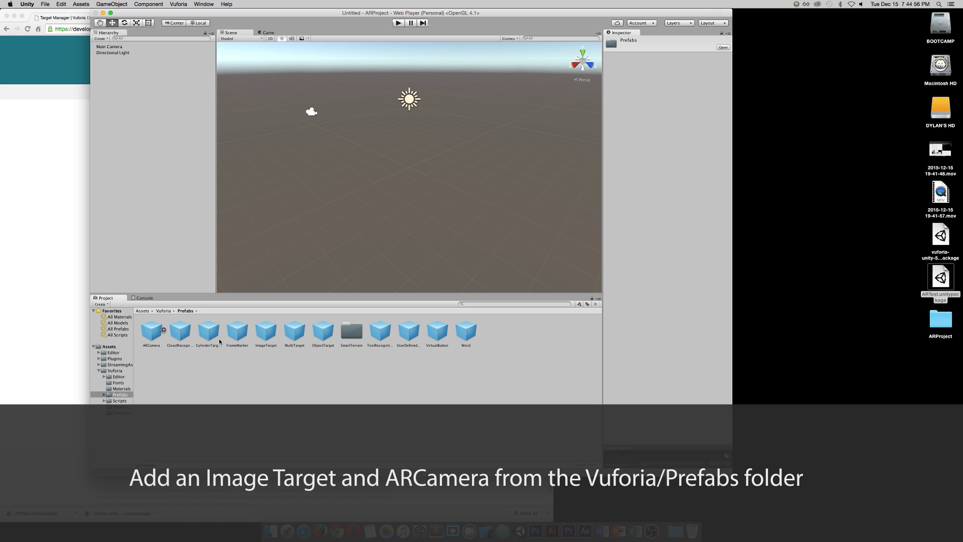
drag(265, 332, 399, 153)
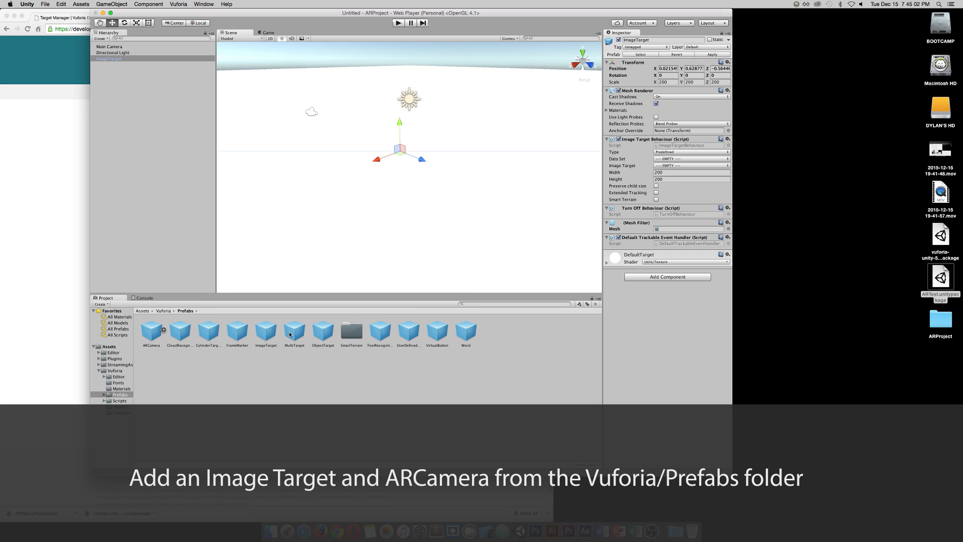
drag(164, 332, 389, 132)
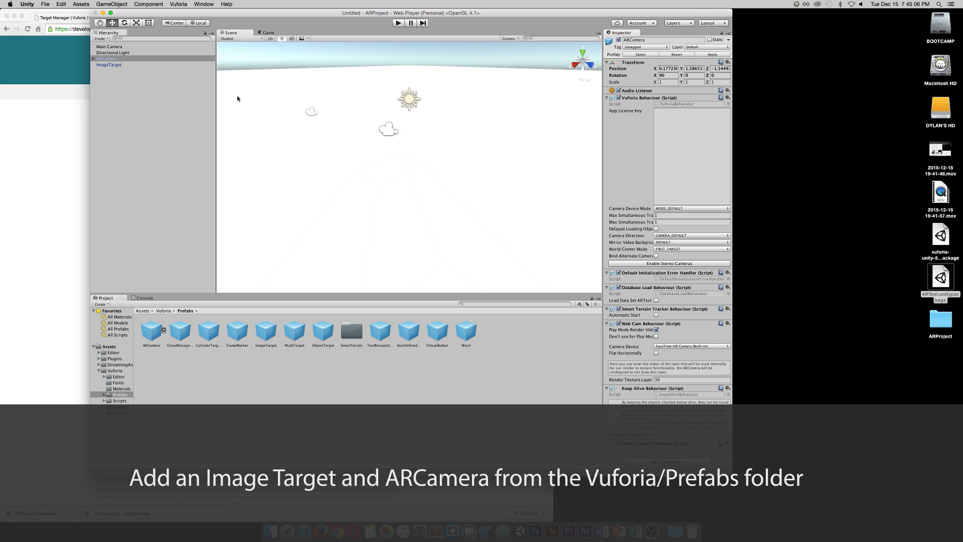
- Delete the default Main Camera and set the ARCamera position to 0, 0, 0
right_click(112, 46)
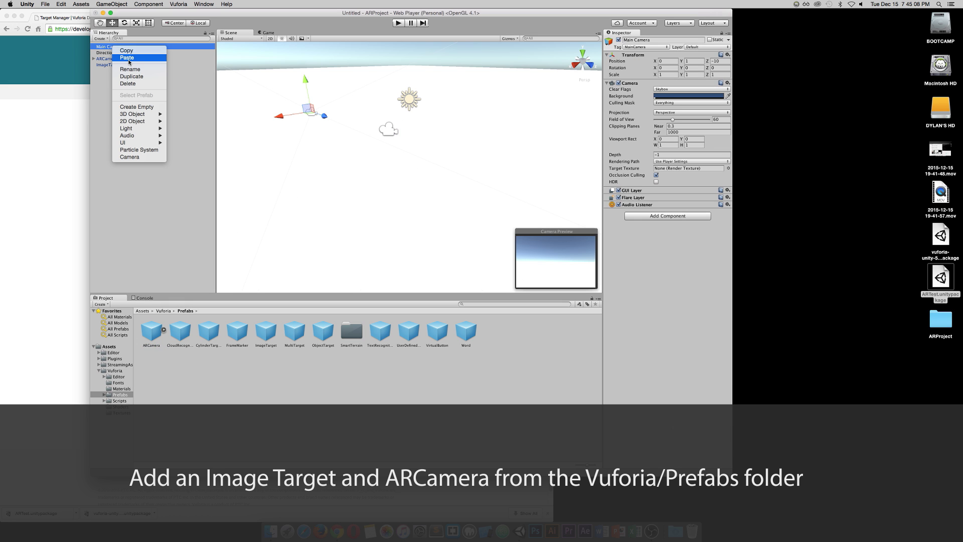
click(125, 83)
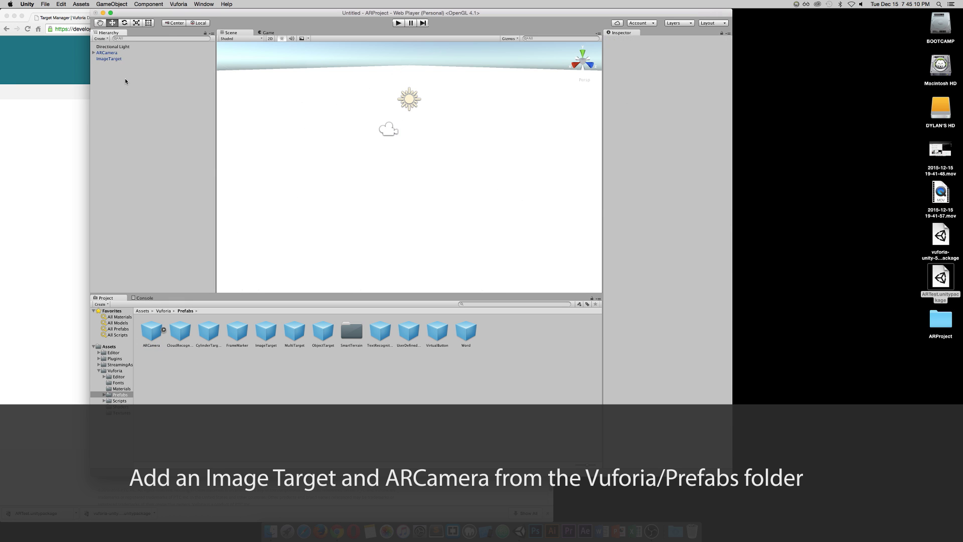
click(107, 53)
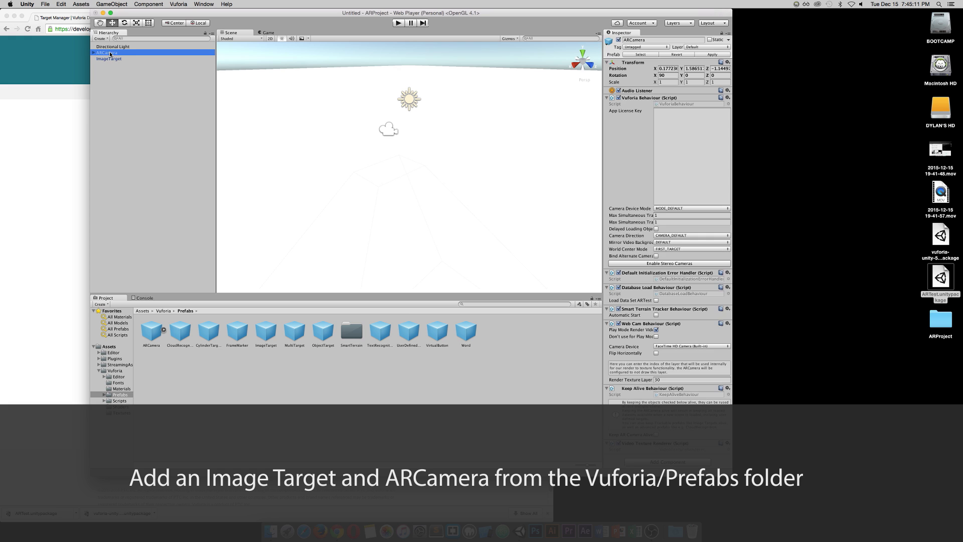
click(669, 69)
text(0)
click(692, 69)
text(0)
click(718, 69)
text(0)
- Set the ImageTarget position to 0, 0, 0
click(139, 60)
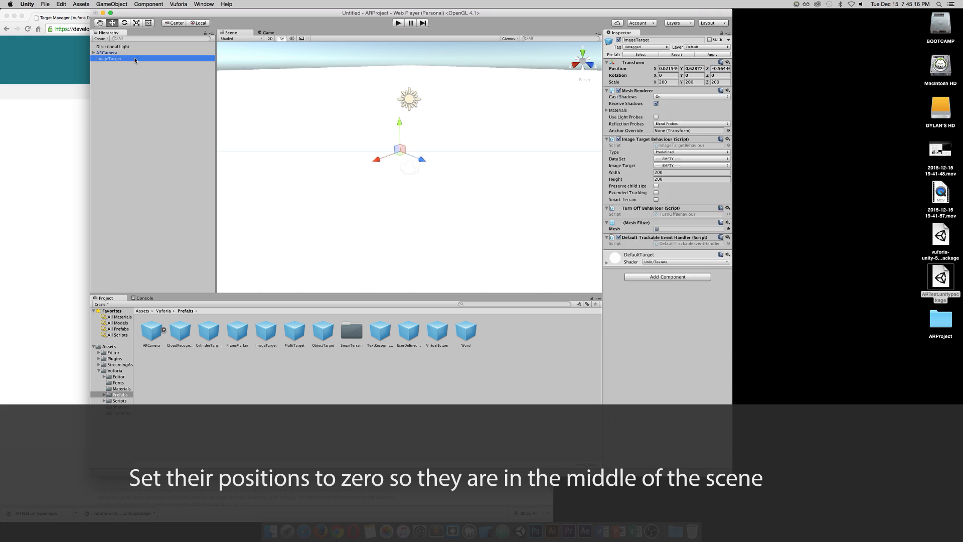
click(667, 68)
text(0)
click(692, 69)
text(0)
click(720, 69)
text(0)
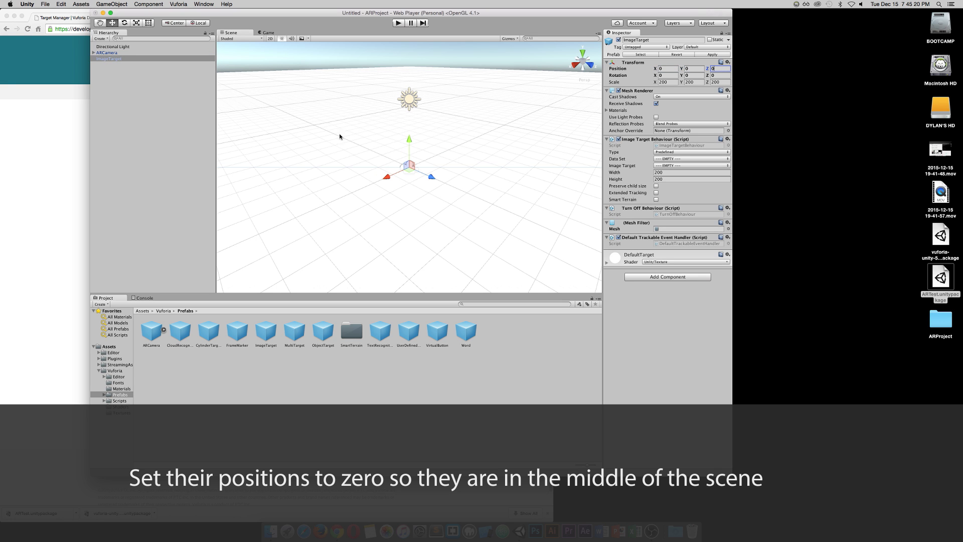
- Raise the ARCamera to Y 9.79 above the origin
click(114, 53)
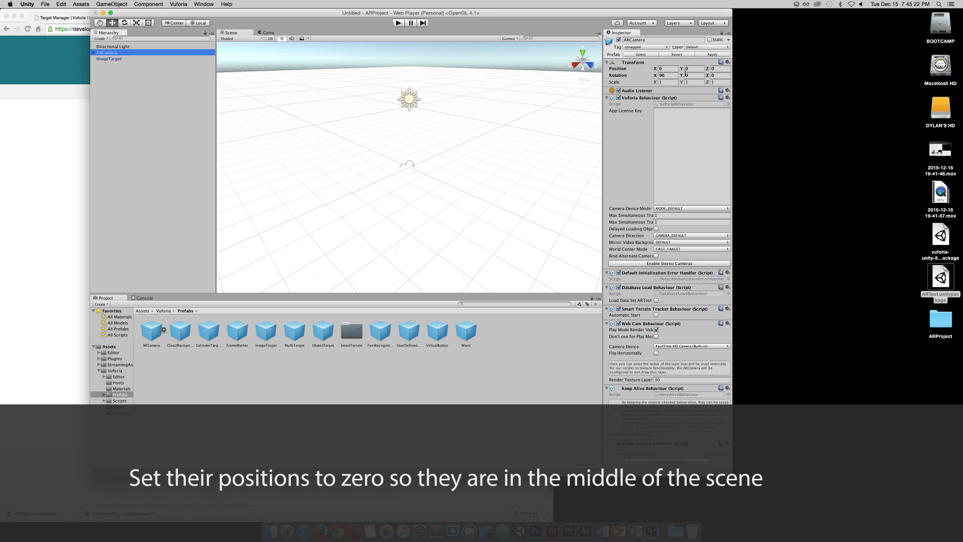
drag(680, 69, 806, 70)
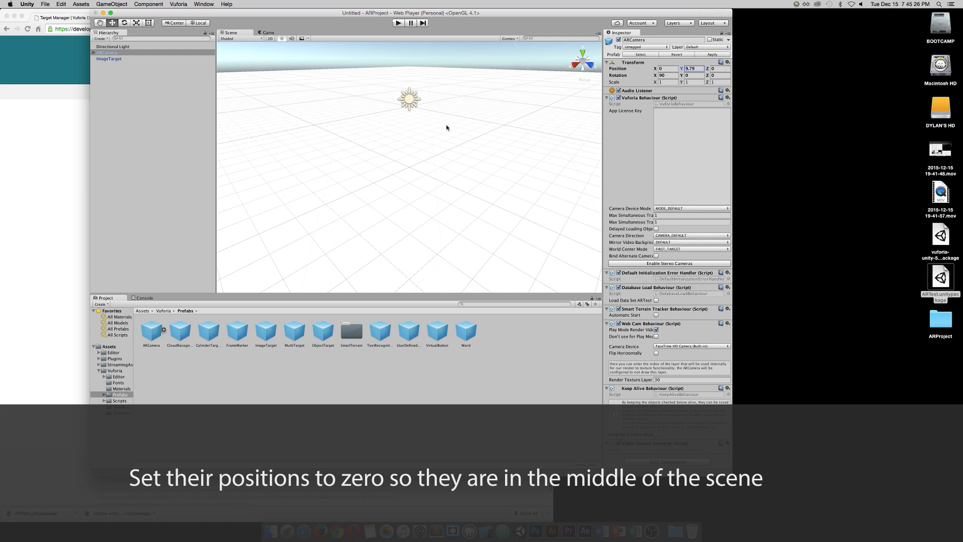
scroll(432, 132, down, 10)
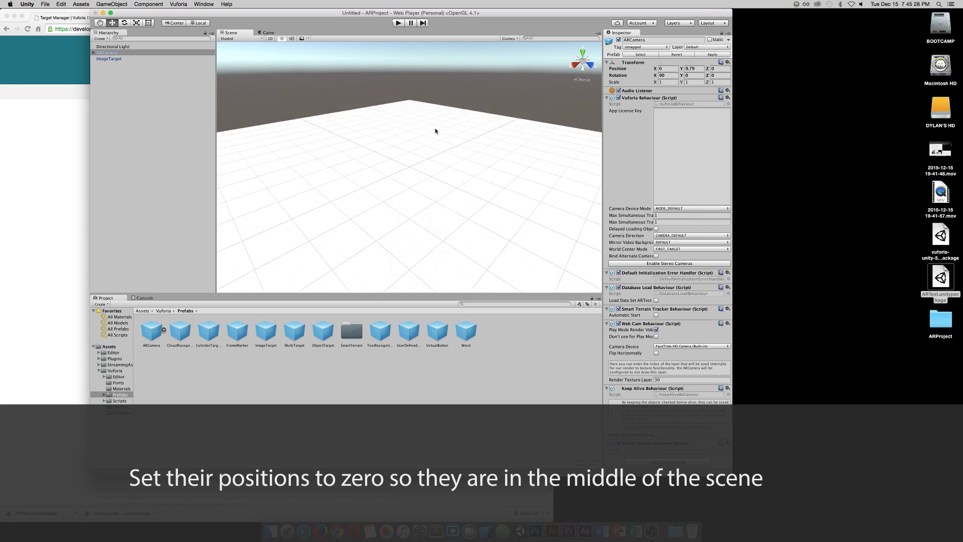
scroll(435, 131, down, 2)
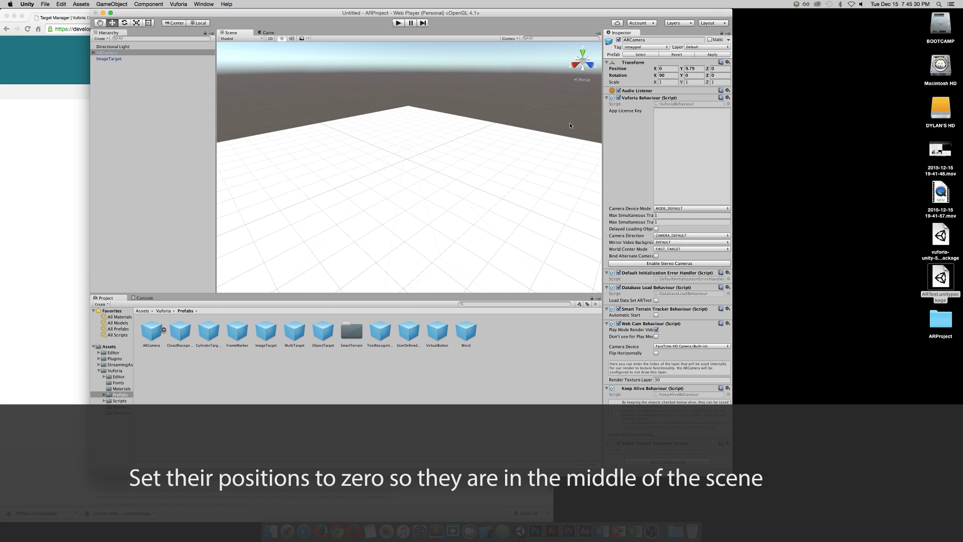
- Copy the Test AR license key from the Vuforia portal's License Manager
click(668, 120)
click(42, 131)
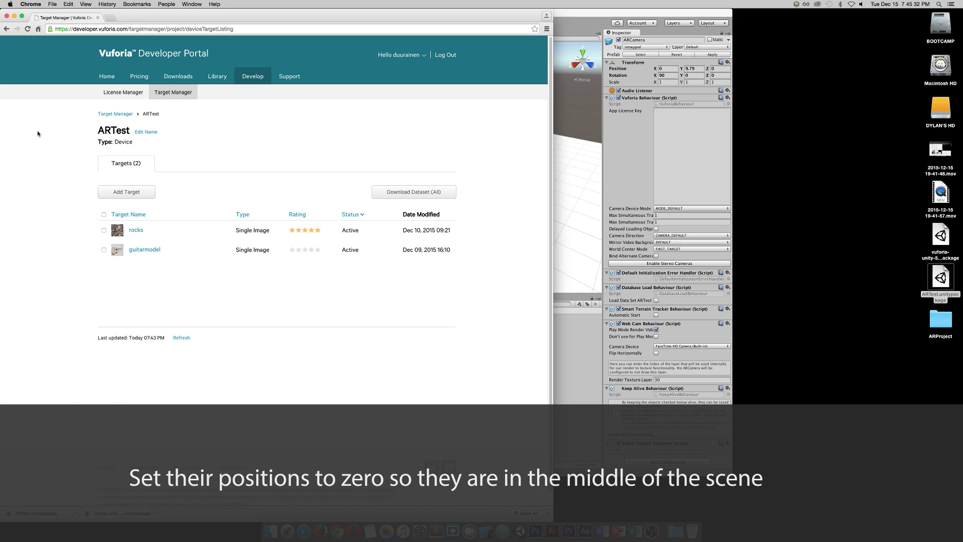
click(132, 95)
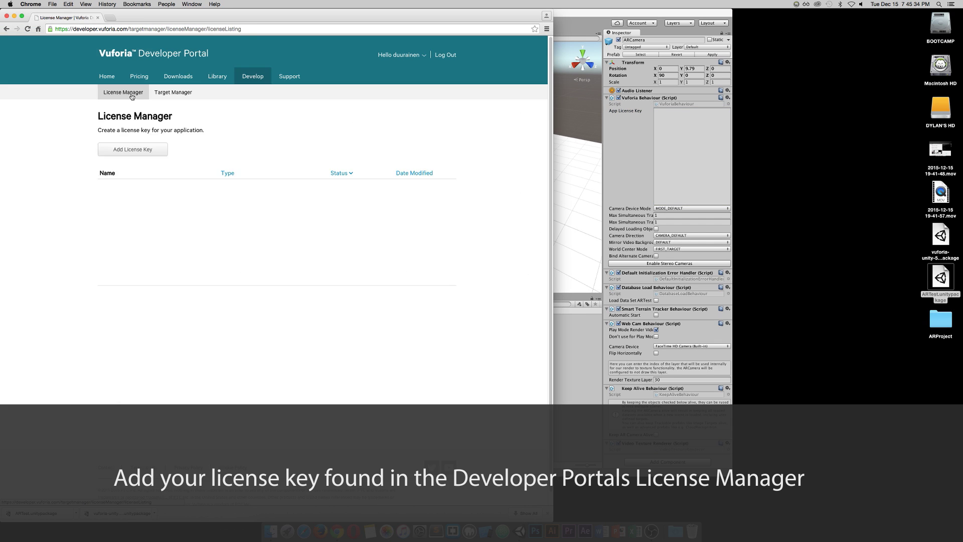
click(115, 187)
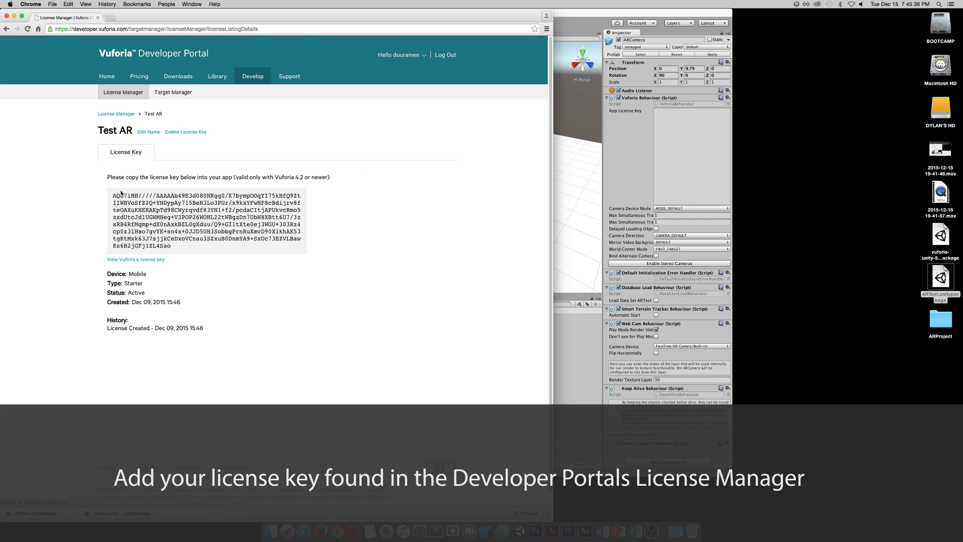
drag(112, 195, 181, 246)
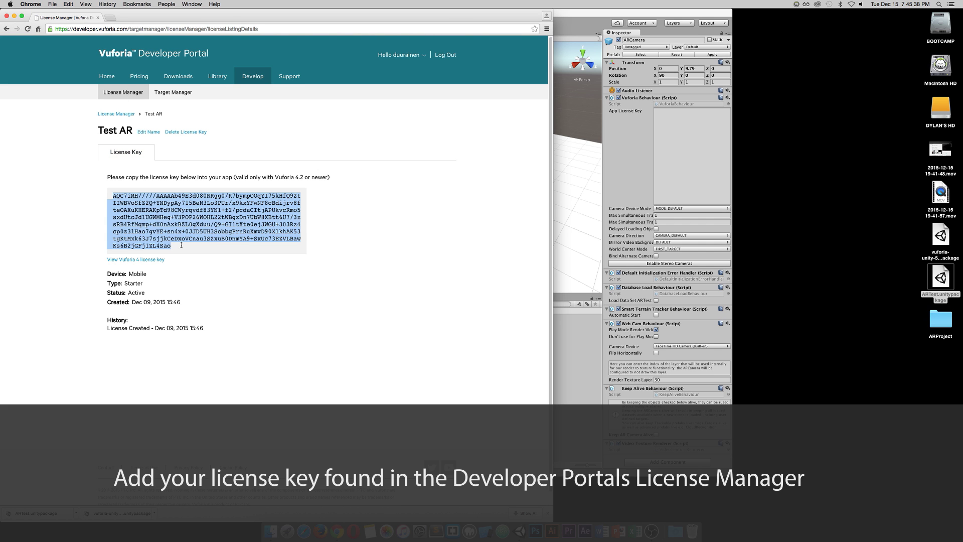
key(super+c)
- Paste the license key into the ARCamera and point the ImageTarget at ARTest's rocks target
click(677, 130)
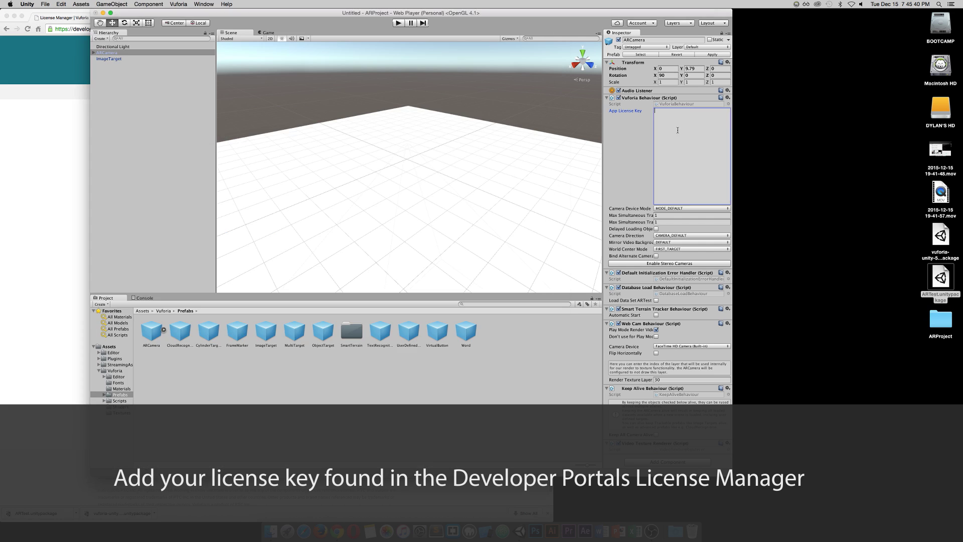
key(super+v)
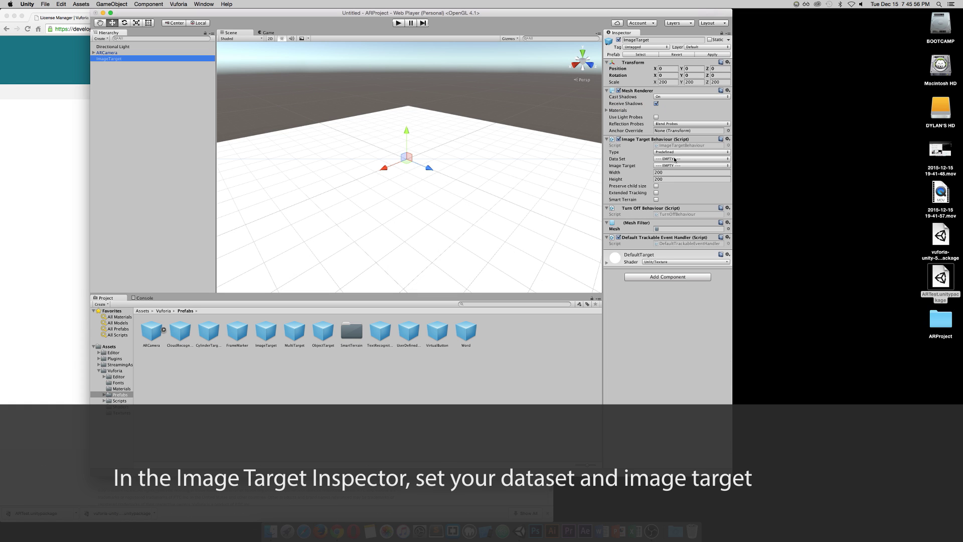
click(672, 153)
click(671, 153)
click(673, 159)
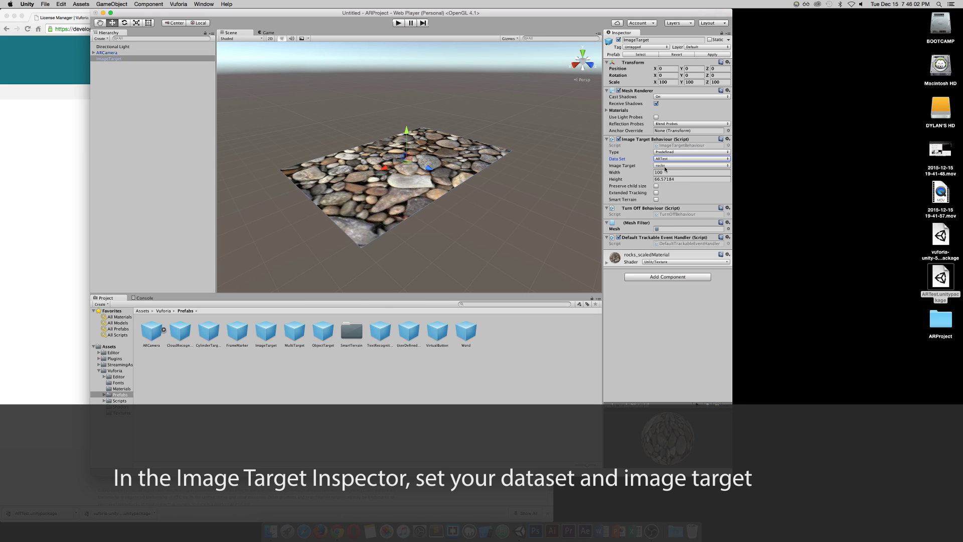
click(665, 166)
click(667, 167)
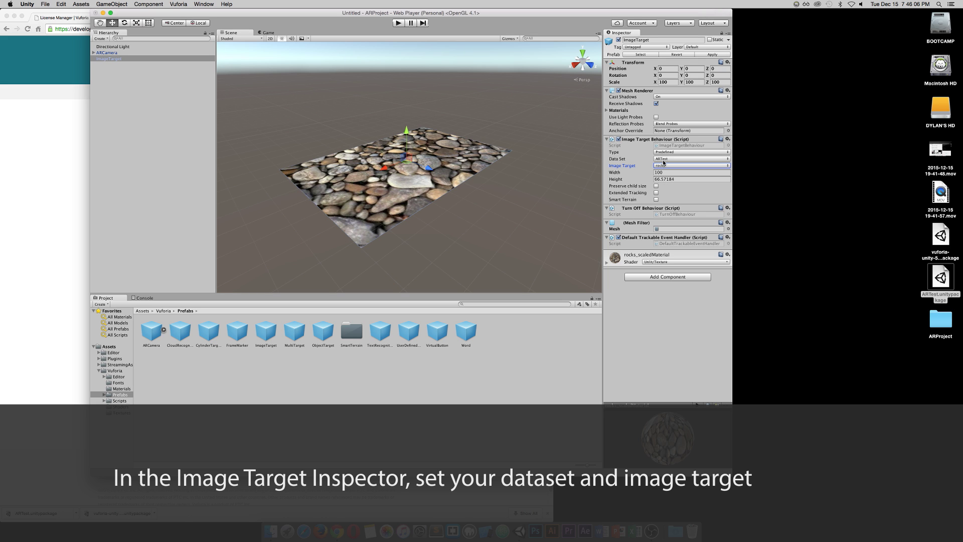
- Tick Load Data Set ARTest and Activate on the ARCamera
click(103, 52)
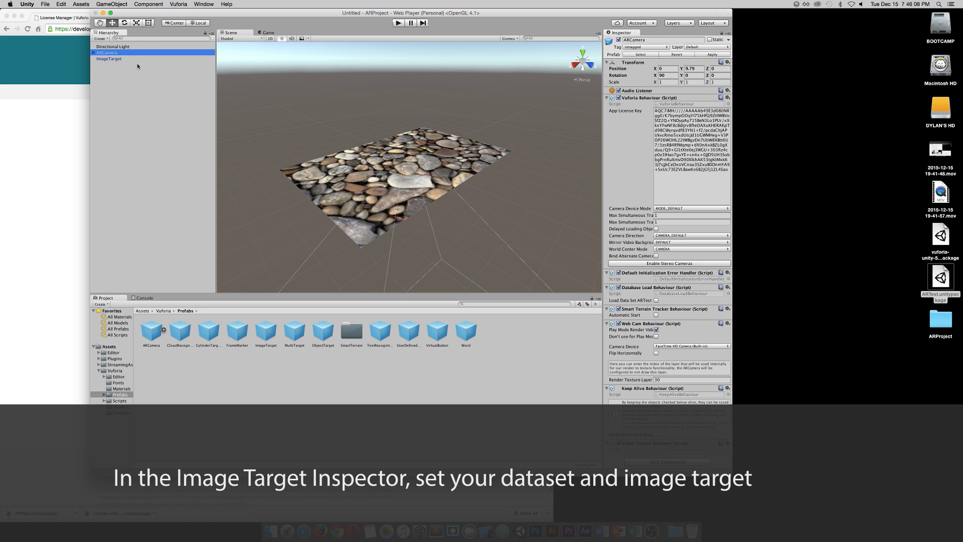
click(656, 300)
click(656, 300)
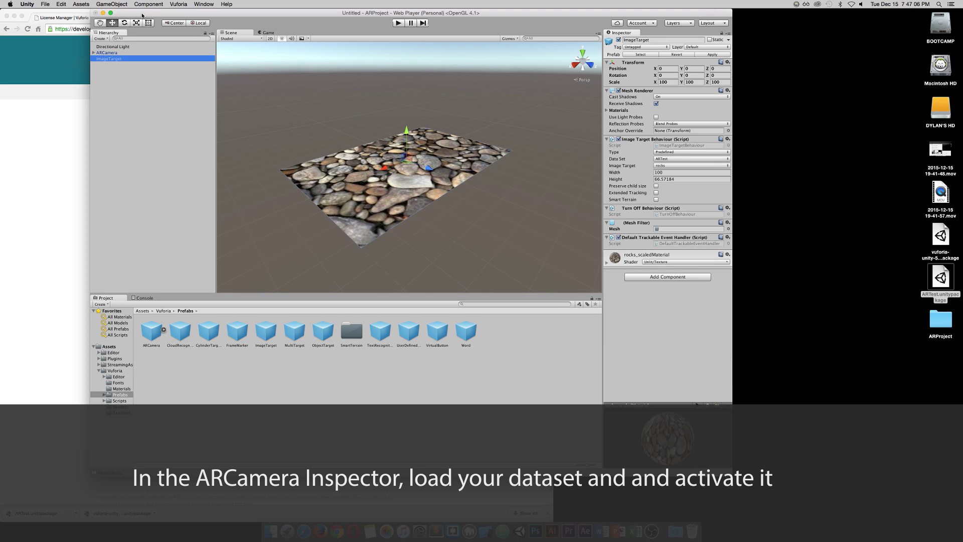
- Add a new Cube via GameObject > 3D Object > Cube
click(104, 5)
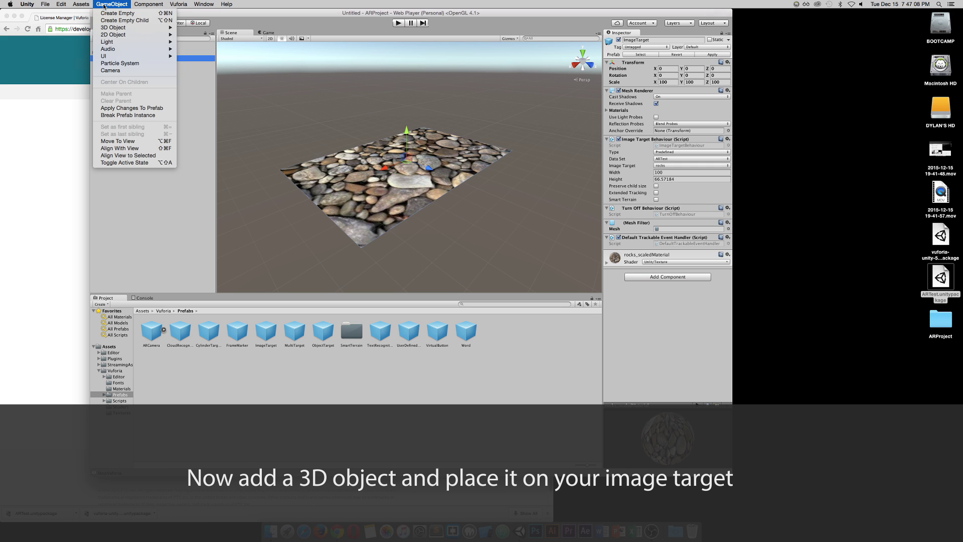
mouse_move(115, 28)
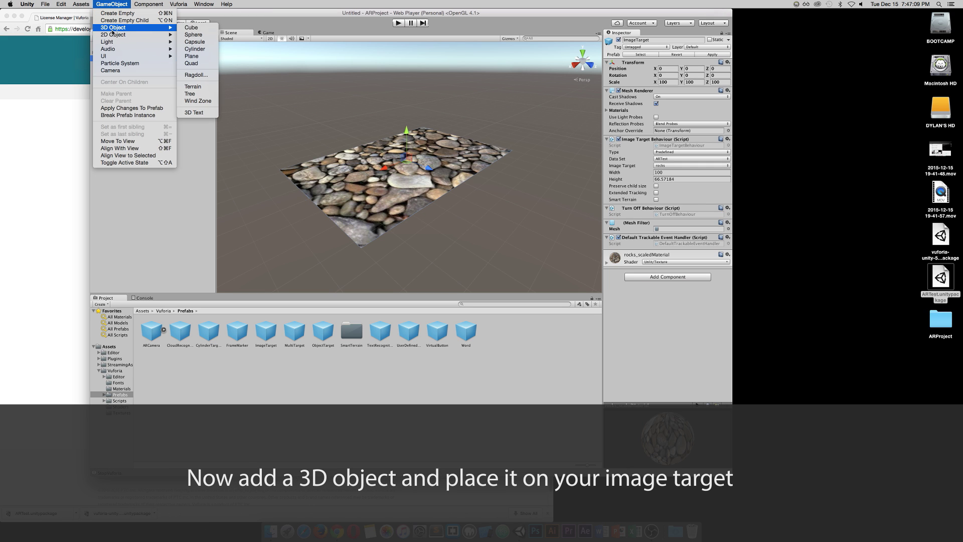
click(202, 28)
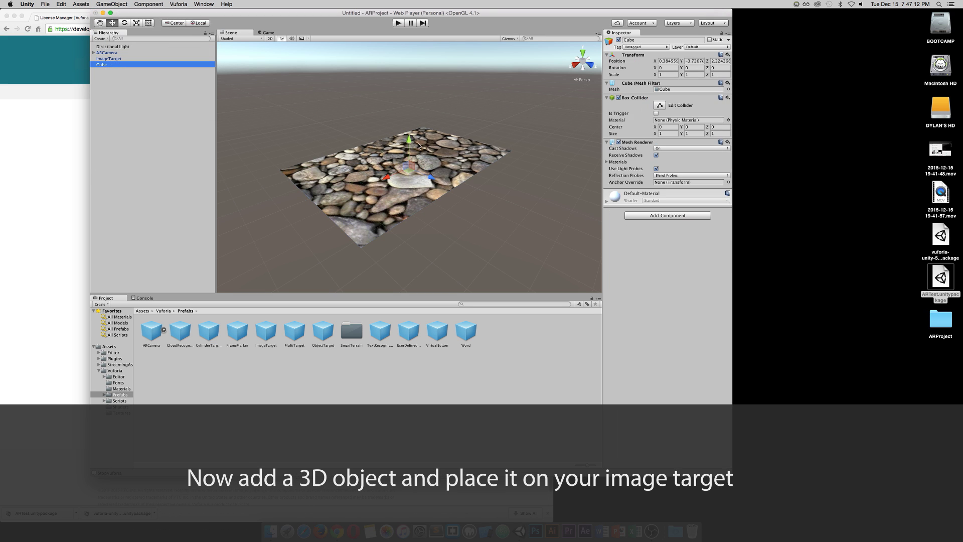
- Set the Cube's position to 0, 0, 0 and make it a child of ImageTarget
click(673, 60)
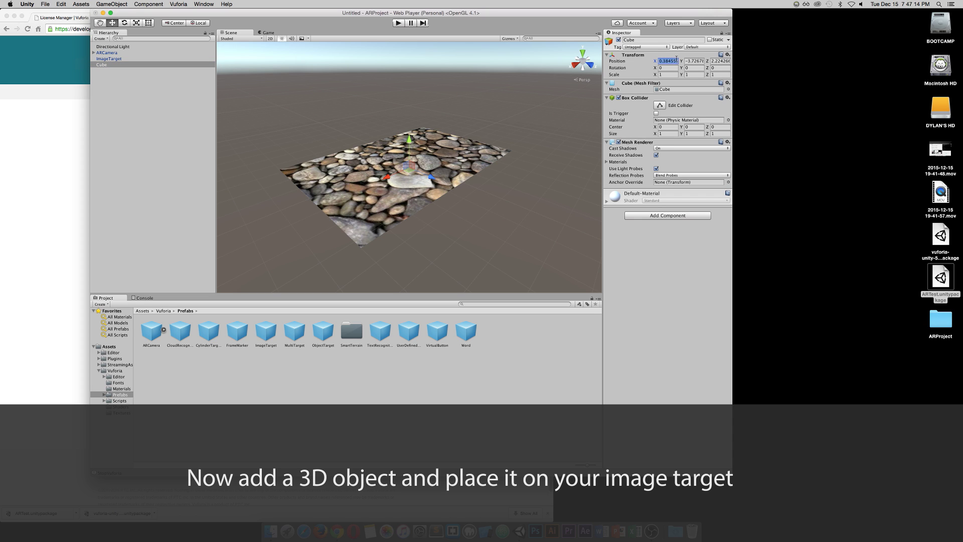
text(0)
key(Tab)
text(0)
key(Tab)
text(0)
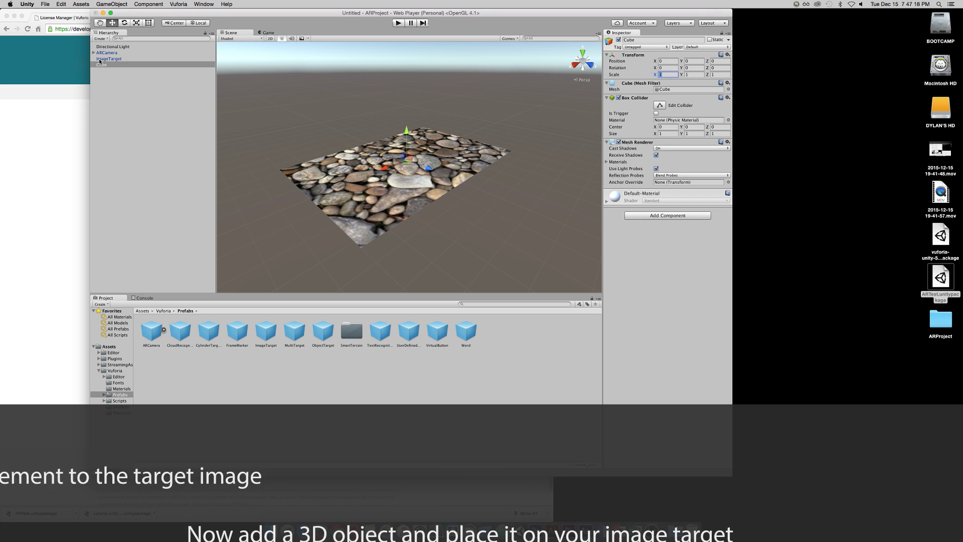
drag(102, 64, 105, 60)
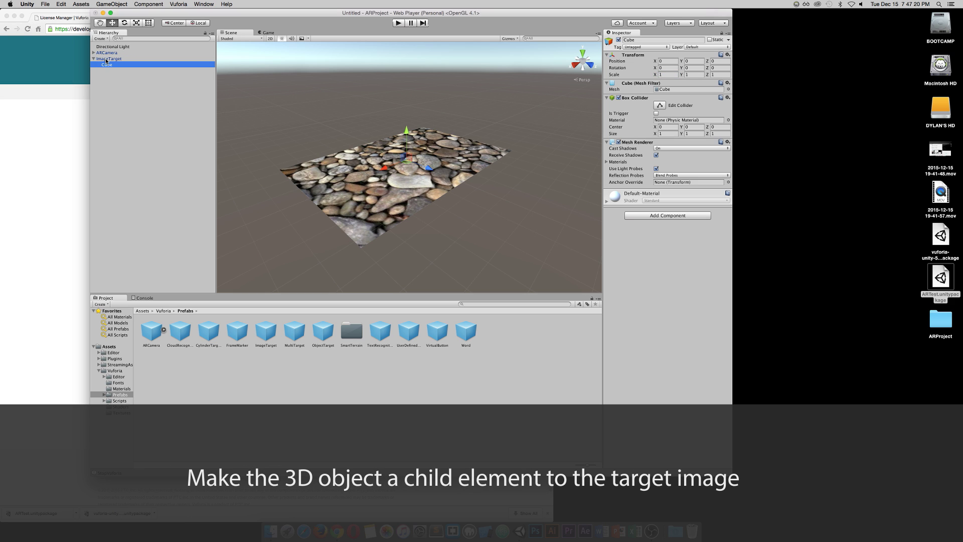
- Set the Cube's Scale X, Y and Z to 1
click(669, 75)
text(1)
click(697, 75)
text(1)
key(Tab)
text(1)
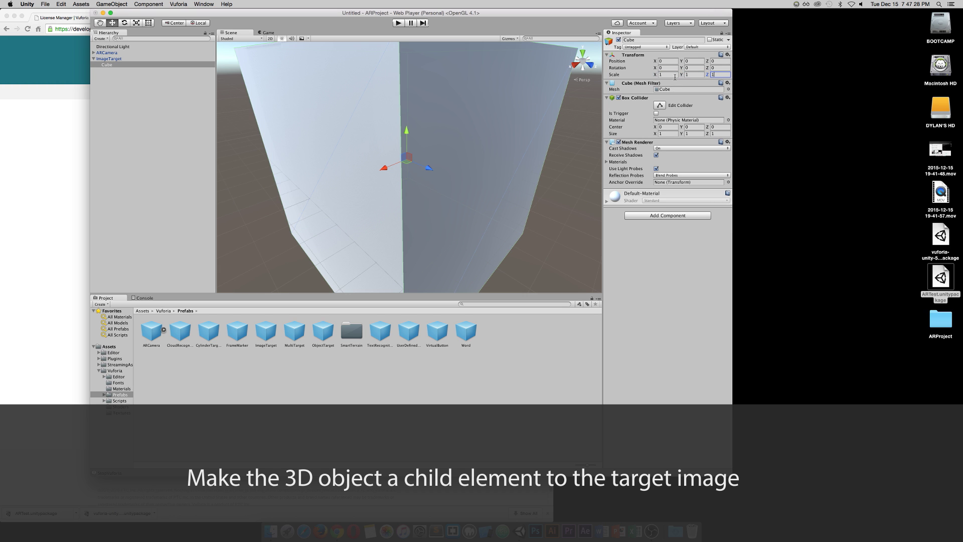
- Change the Cube's scale to 0.5 and raise it to Y 0.257 above the rocks image
click(672, 74)
text(0)
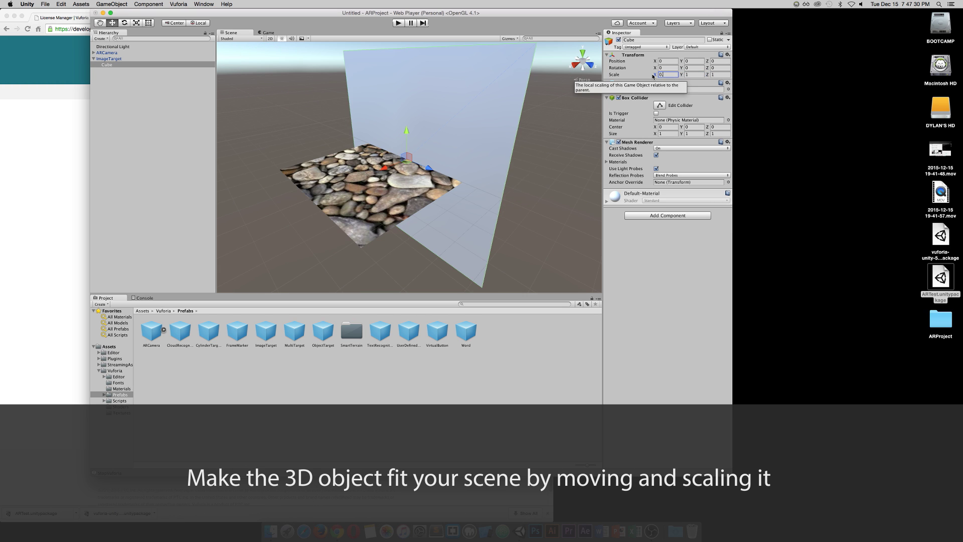
text(.5)
click(696, 74)
text(0.5)
click(718, 74)
text(0.5)
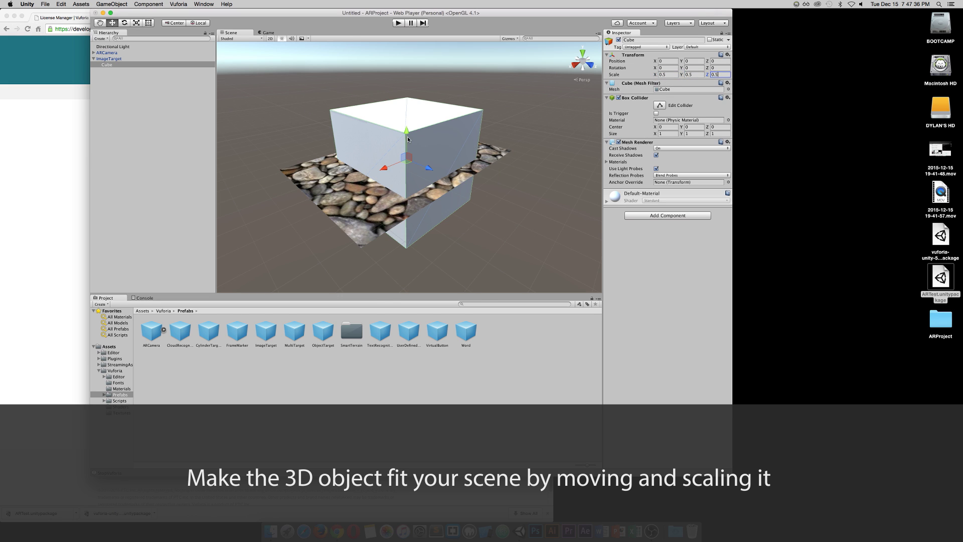
drag(407, 136, 411, 90)
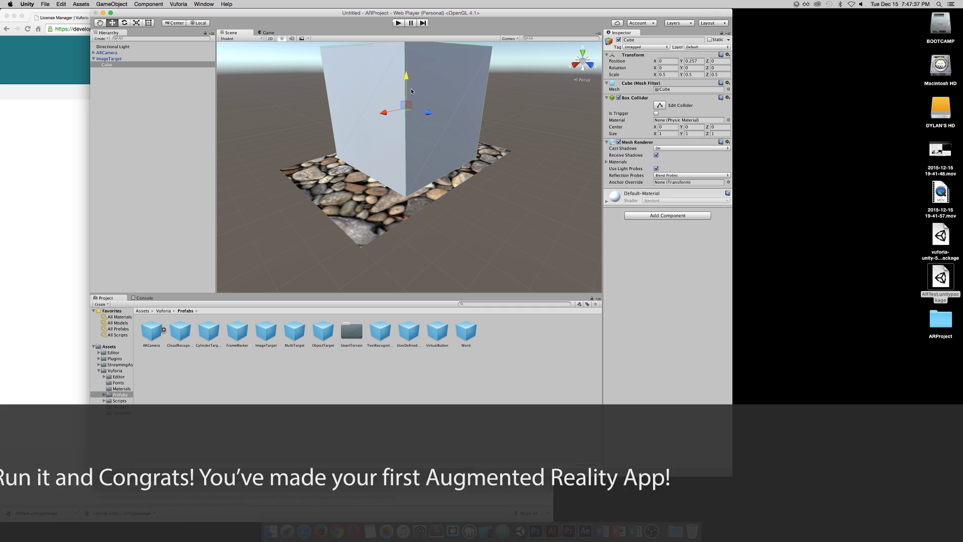
click(397, 23)
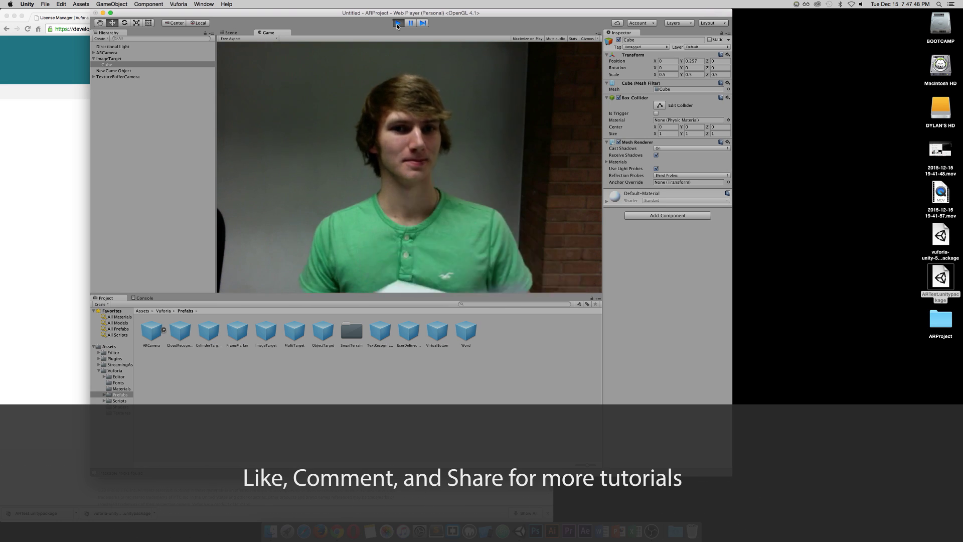
click(397, 23)
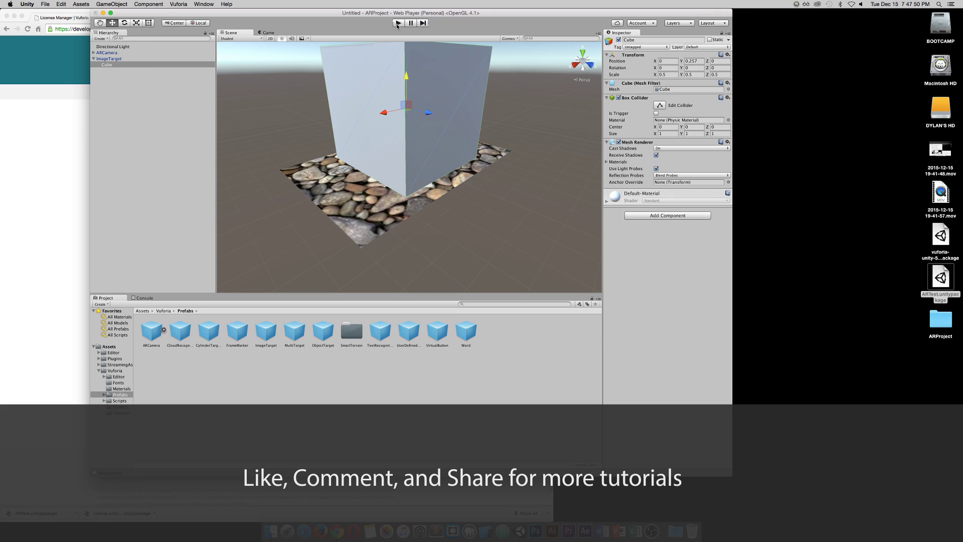